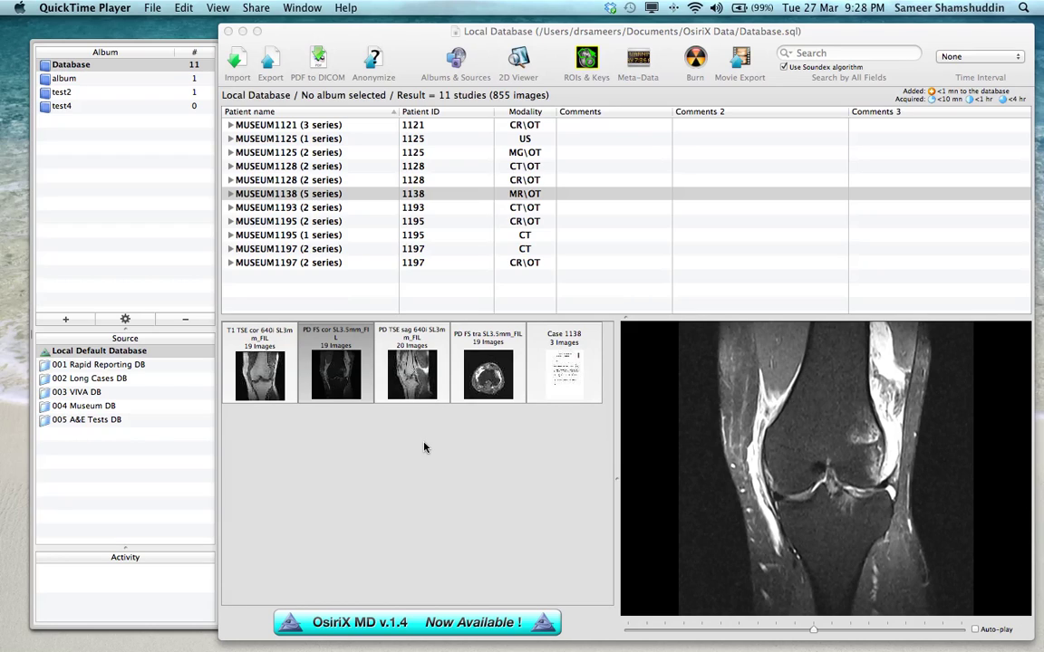
Click the local database window with its 11 studies so OsiriX becomes the active application.
{"action": "left_click", "coordinate": [424, 447]}
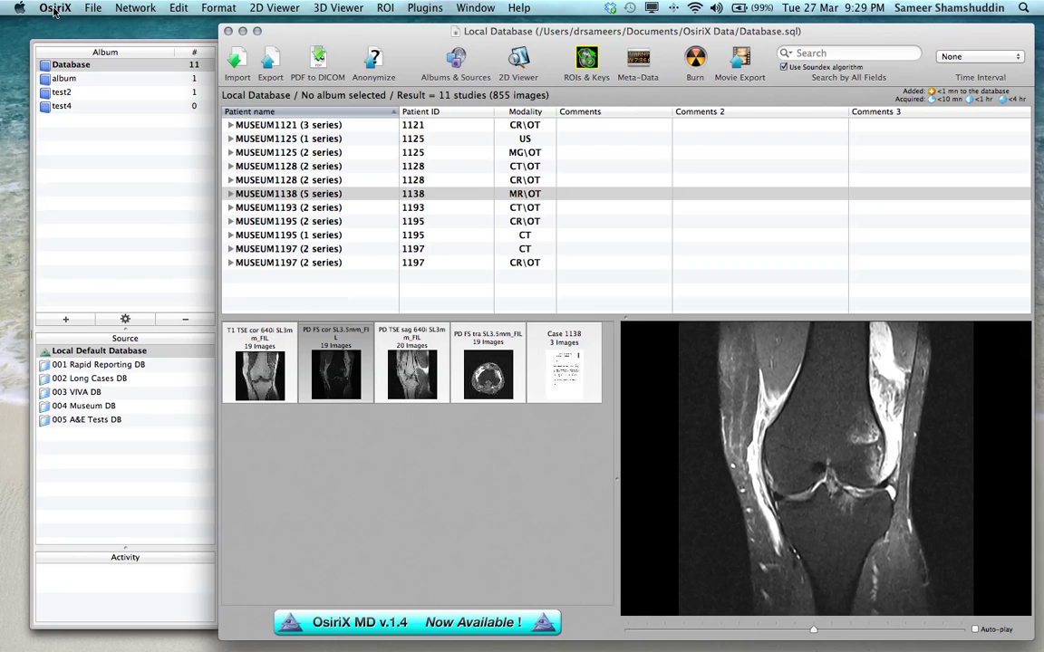
Open OsiriX Preferences, centre the window, and show the General pane with DCMTK and Papyrus options.
{"action": "left_click", "coordinate": [55, 9]}
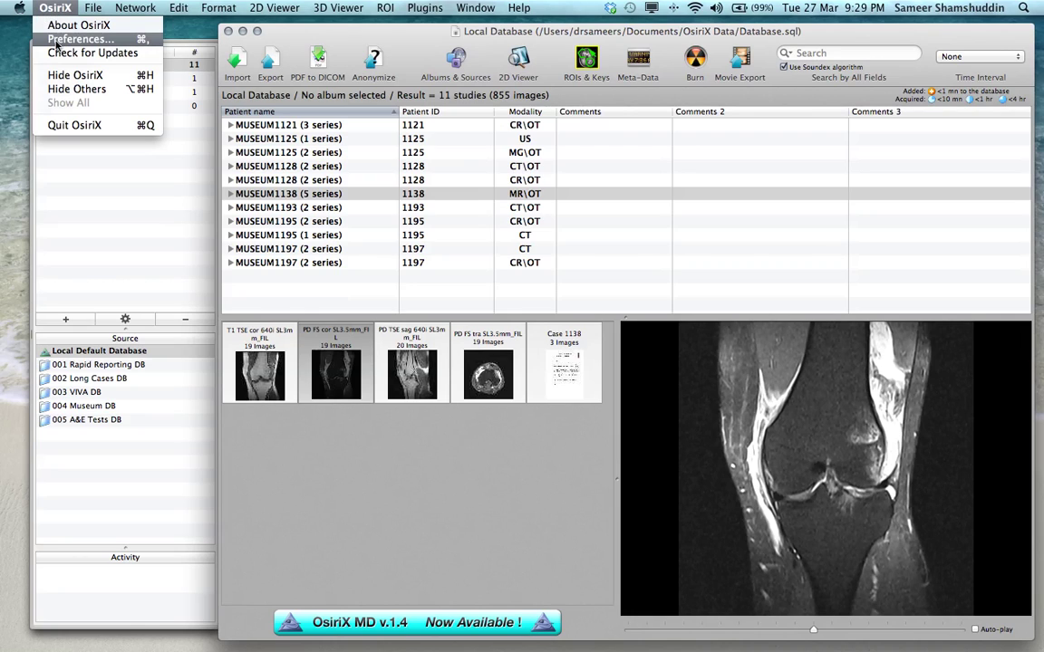
{"action": "left_click", "coordinate": [56, 41]}
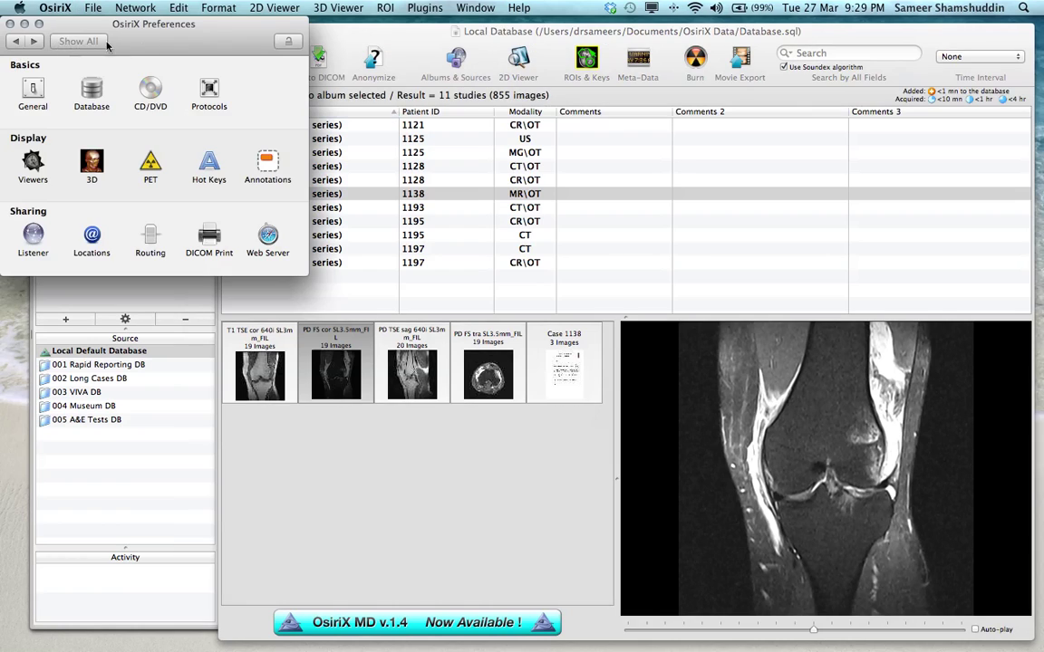
{"action": "left_click_drag", "start_coordinate": [172, 38], "coordinate": [440, 42]}
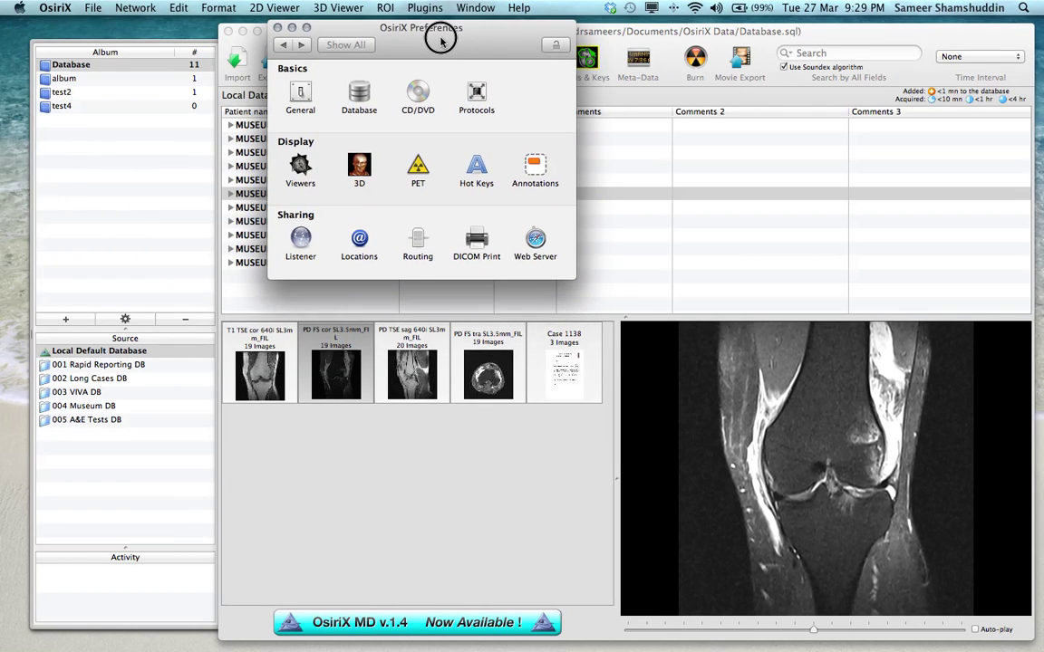
{"action": "left_click", "coordinate": [571, 278]}
{"action": "left_click", "coordinate": [302, 95]}
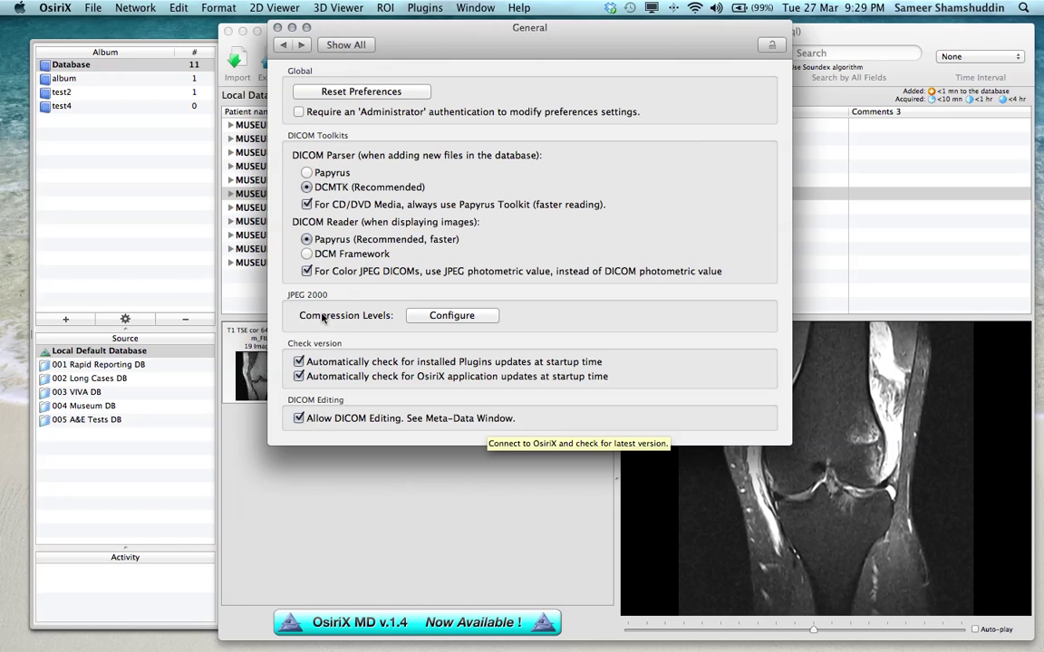
Open the Database pane, leaving 'Import DICOM file format only' switched off after toggling it.
{"action": "left_click", "coordinate": [347, 48]}
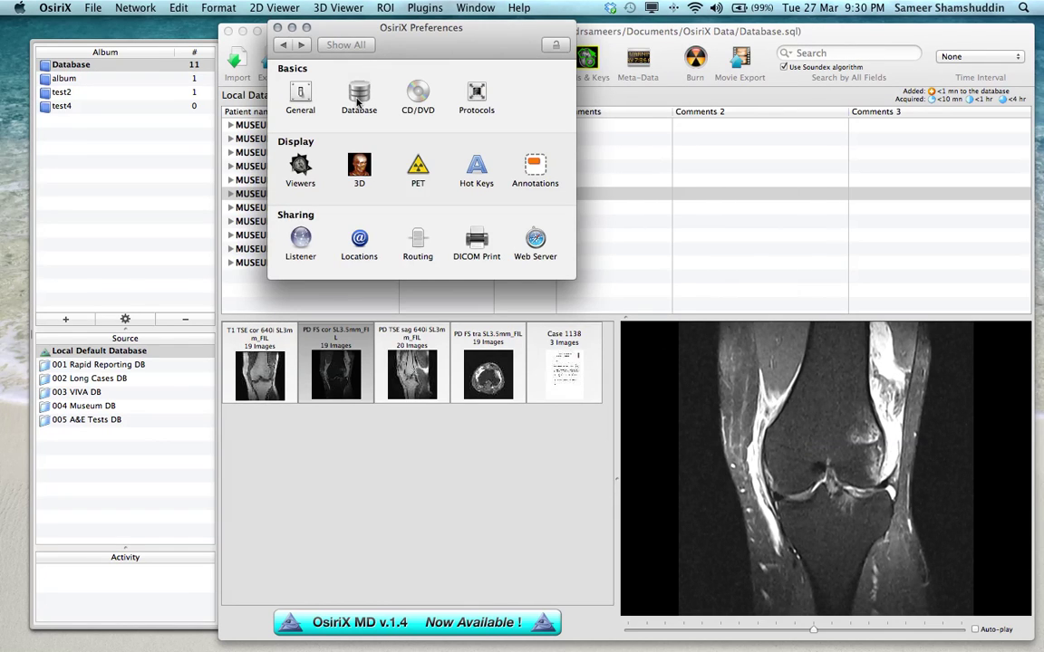
{"action": "left_click", "coordinate": [358, 99]}
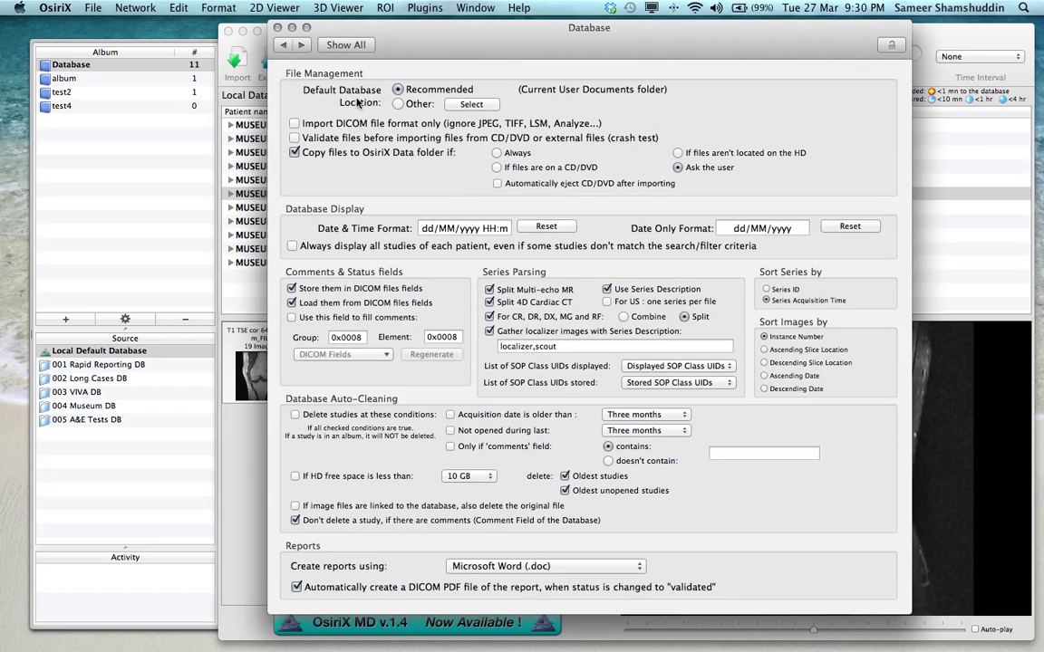
{"action": "left_click", "coordinate": [294, 126]}
{"action": "left_click", "coordinate": [294, 125]}
{"action": "left_click", "coordinate": [294, 125]}
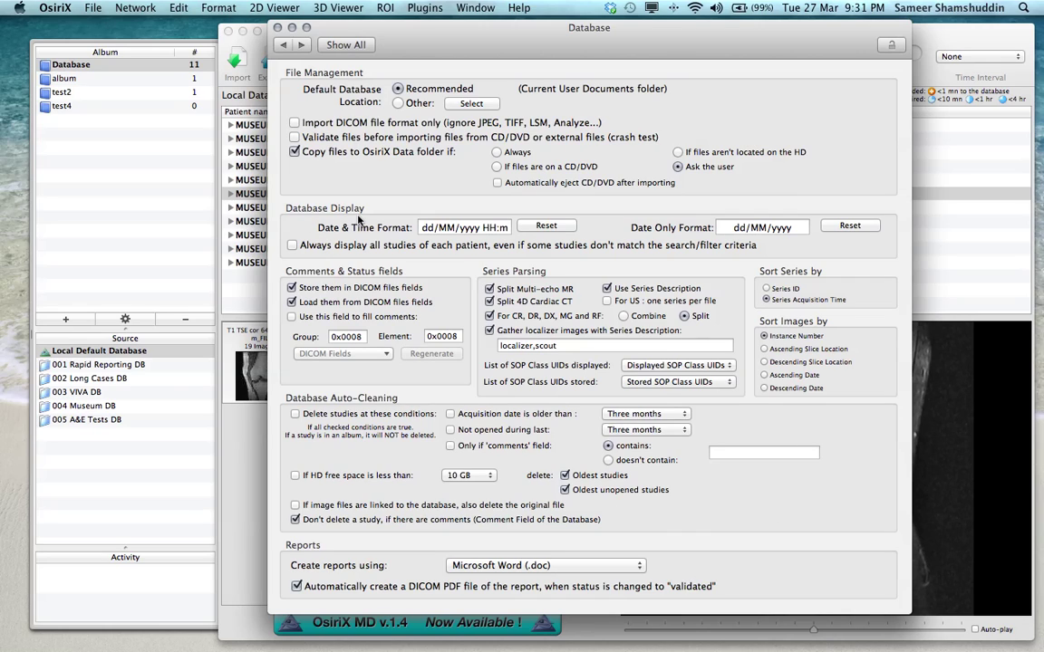
Toggle the 'Always display all studies' option in the Database preferences.
{"action": "left_click", "coordinate": [293, 249]}
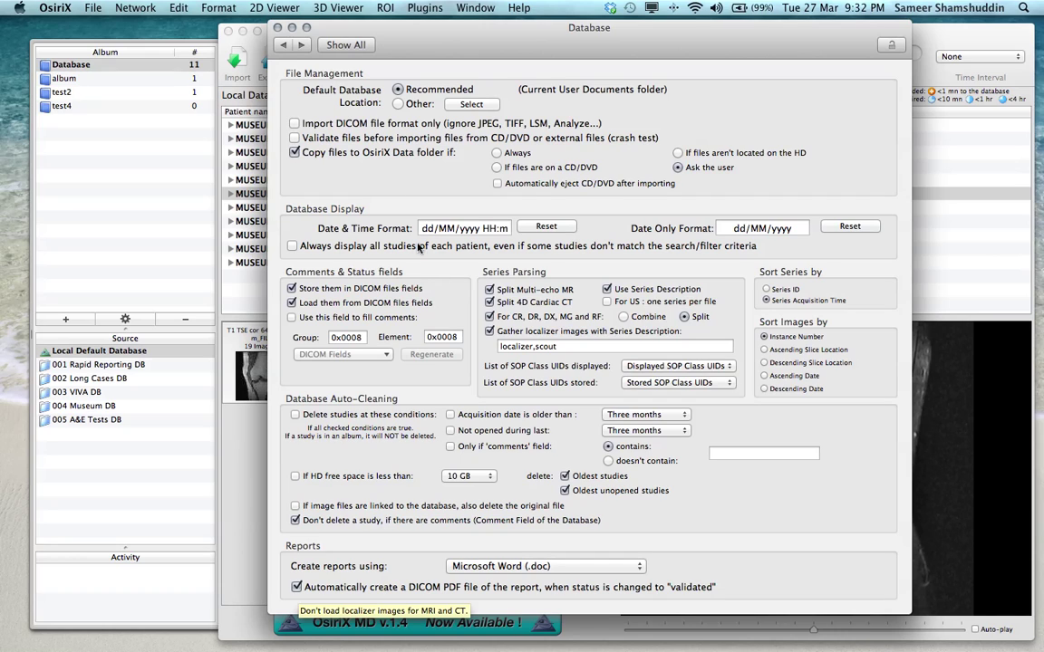
Look through the Viewers preferences pane, then go back to the Show All overview.
{"action": "left_click", "coordinate": [357, 47]}
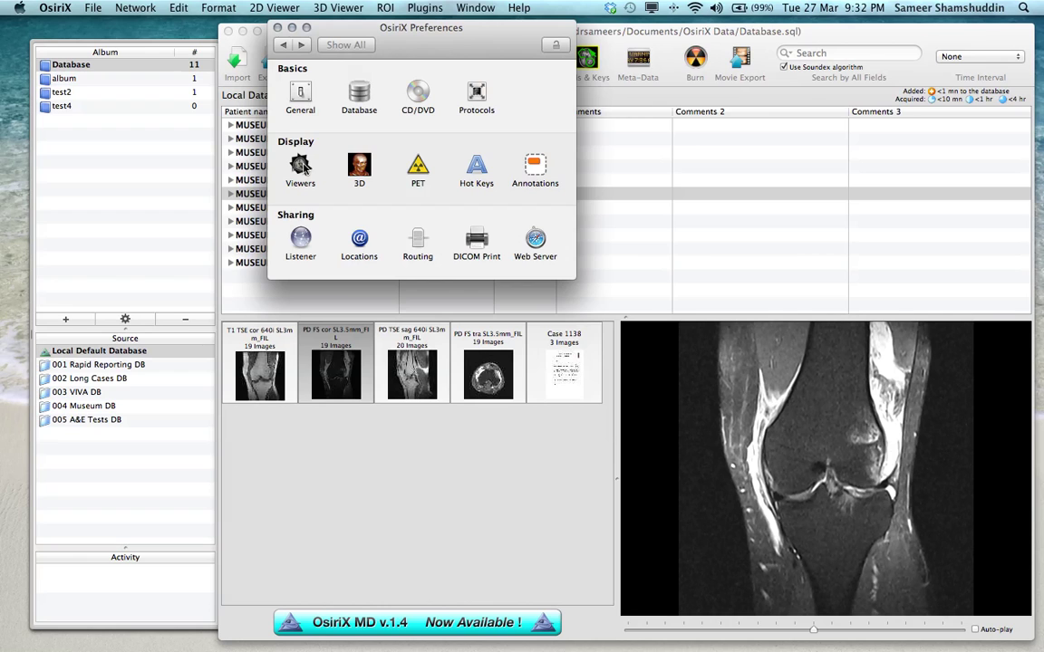
{"action": "left_click", "coordinate": [301, 168]}
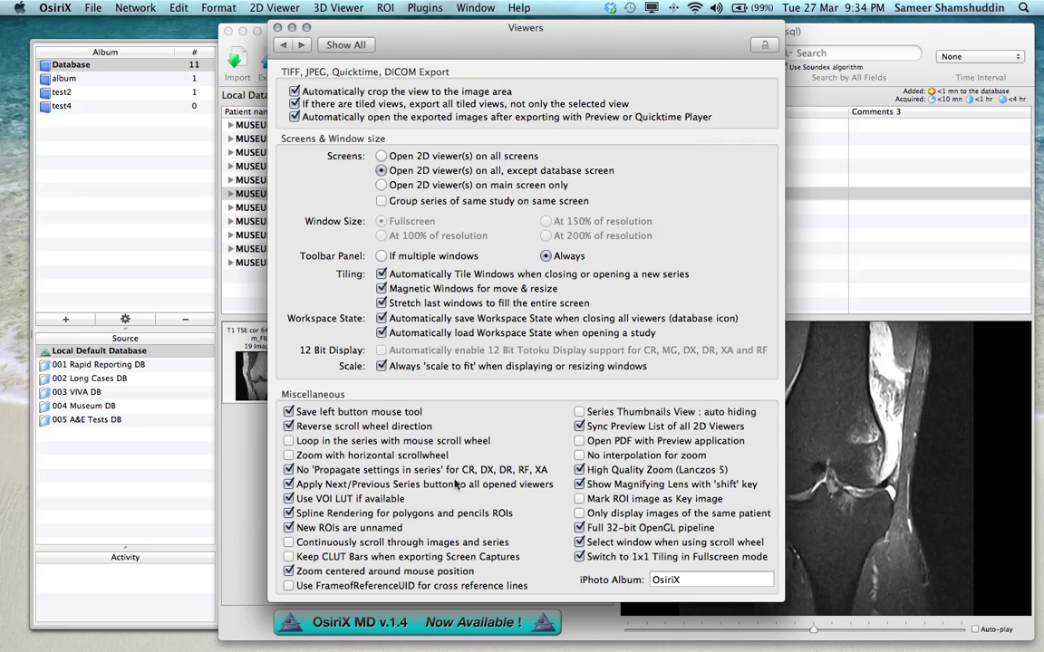
{"action": "left_click", "coordinate": [352, 46]}
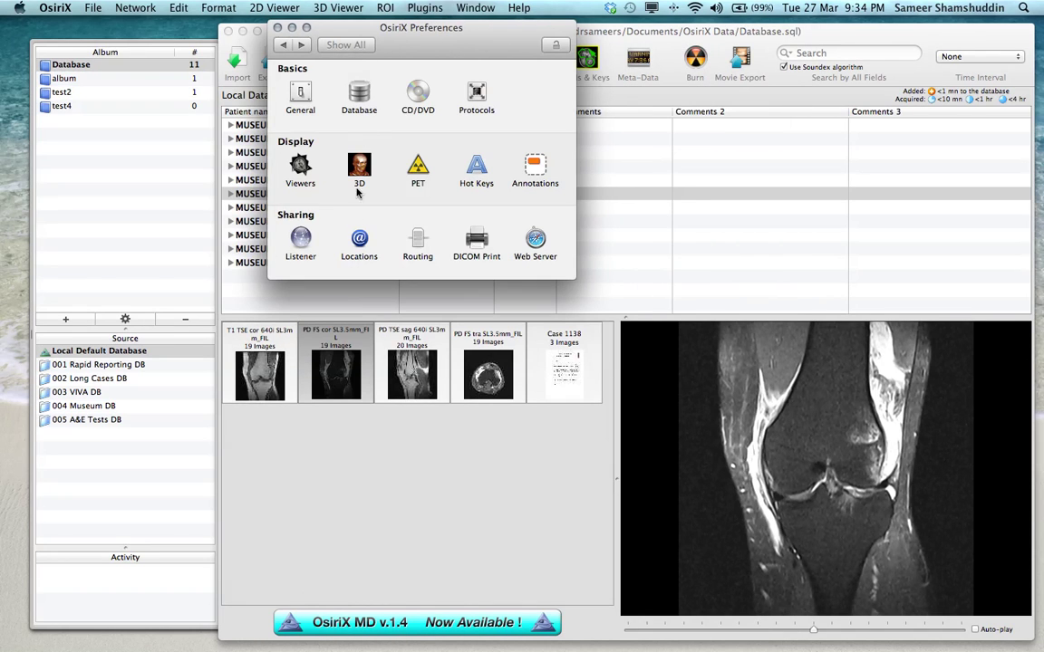
{"action": "left_click", "coordinate": [358, 241]}
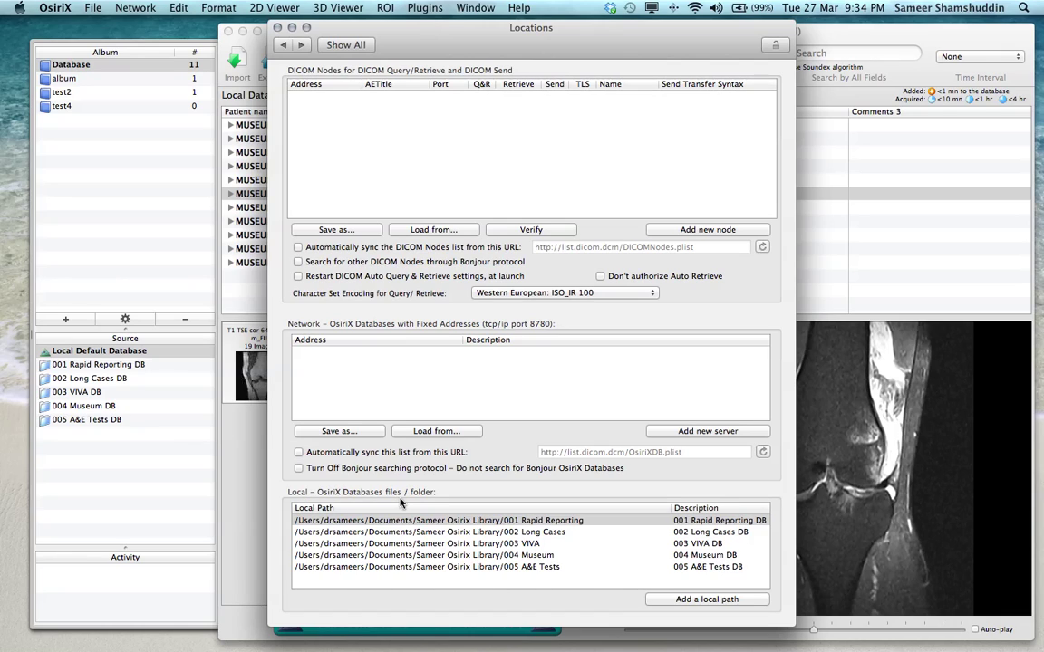
{"action": "left_click", "coordinate": [488, 523]}
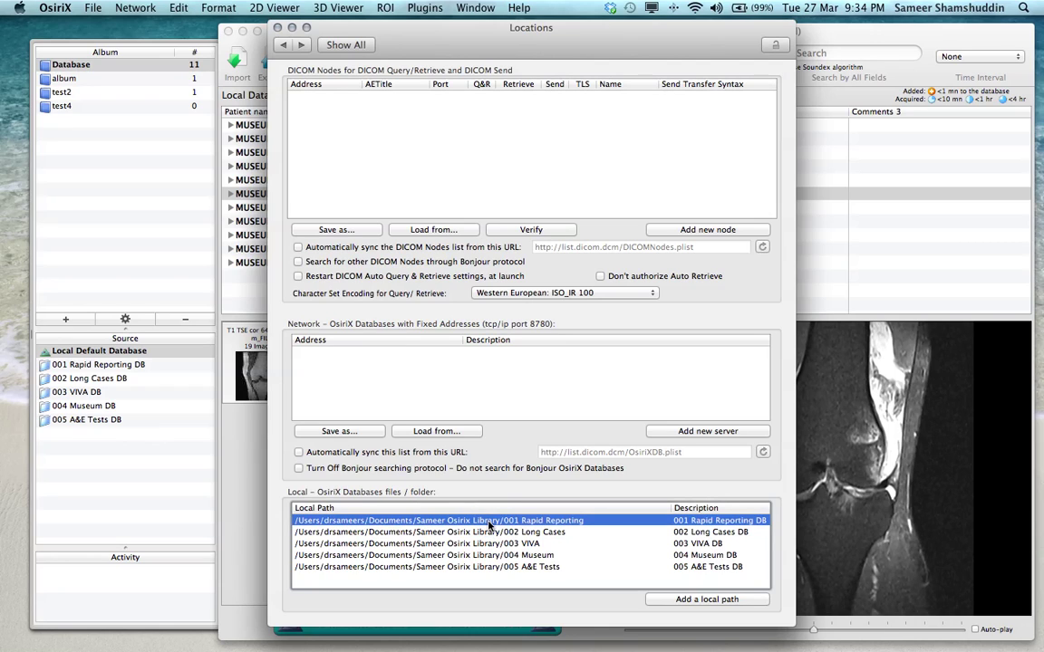
{"action": "left_click", "coordinate": [433, 545]}
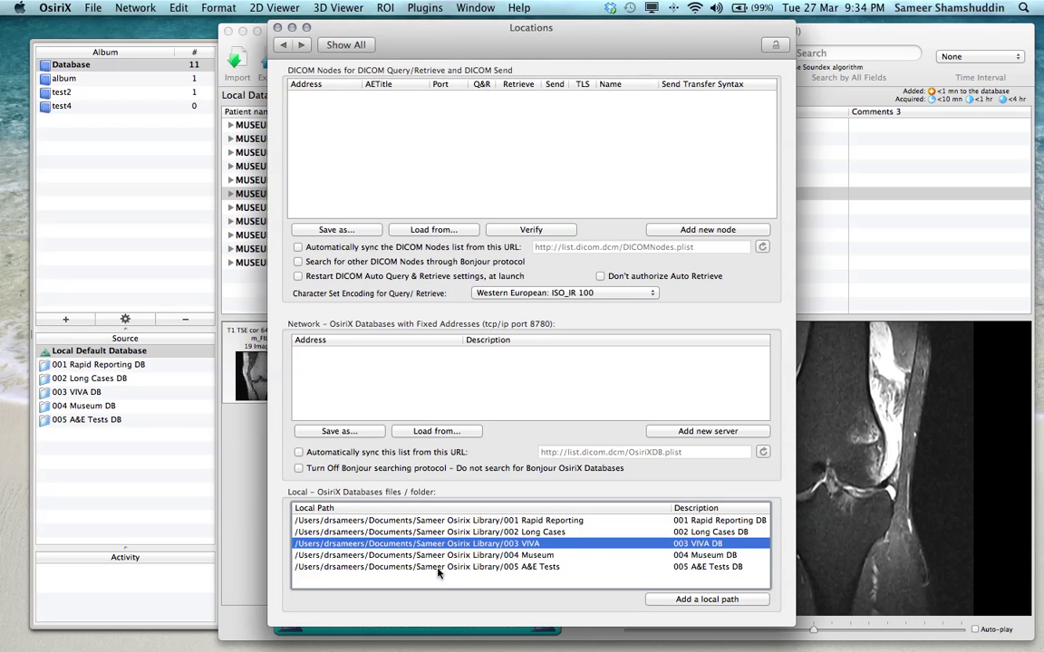
{"action": "left_click", "coordinate": [437, 567]}
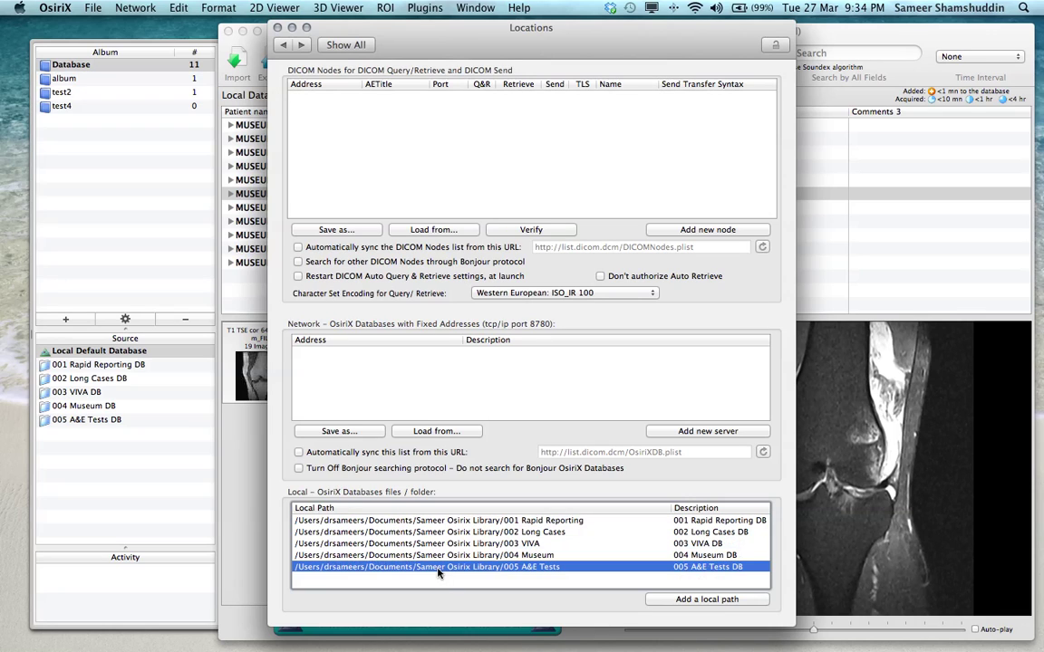
{"action": "left_click", "coordinate": [346, 44]}
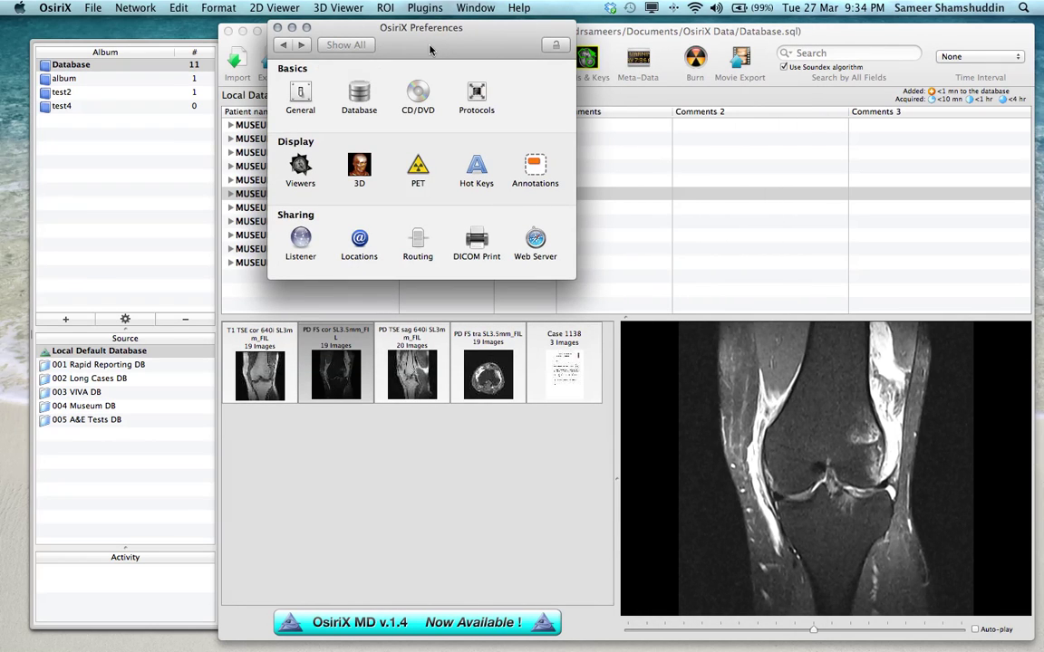
{"action": "left_click", "coordinate": [419, 94]}
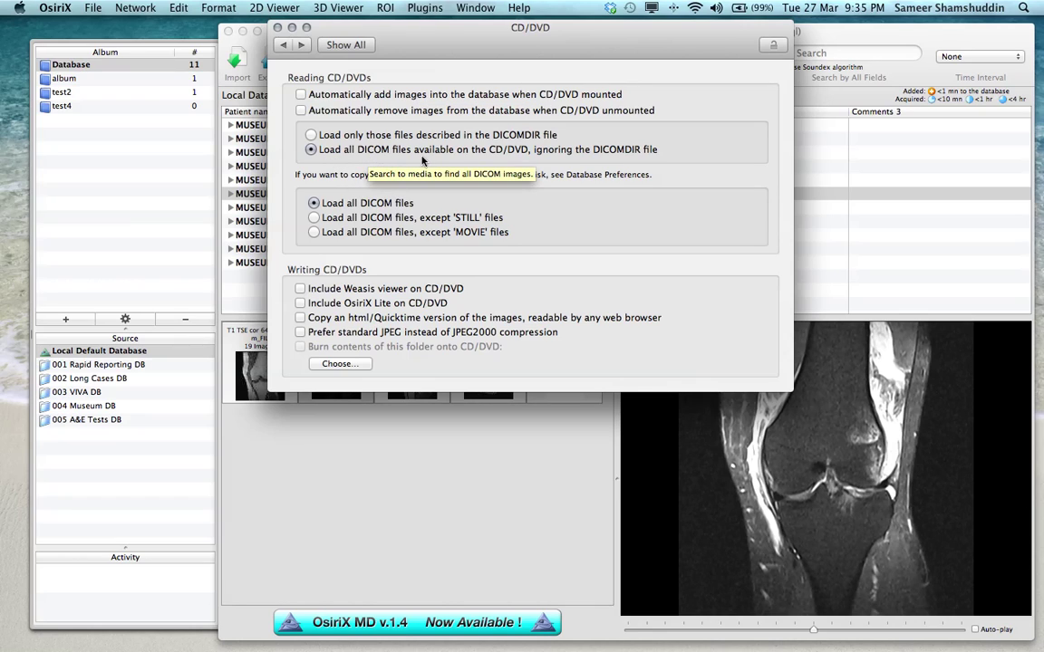
{"action": "mouse_move", "coordinate": [519, 150]}
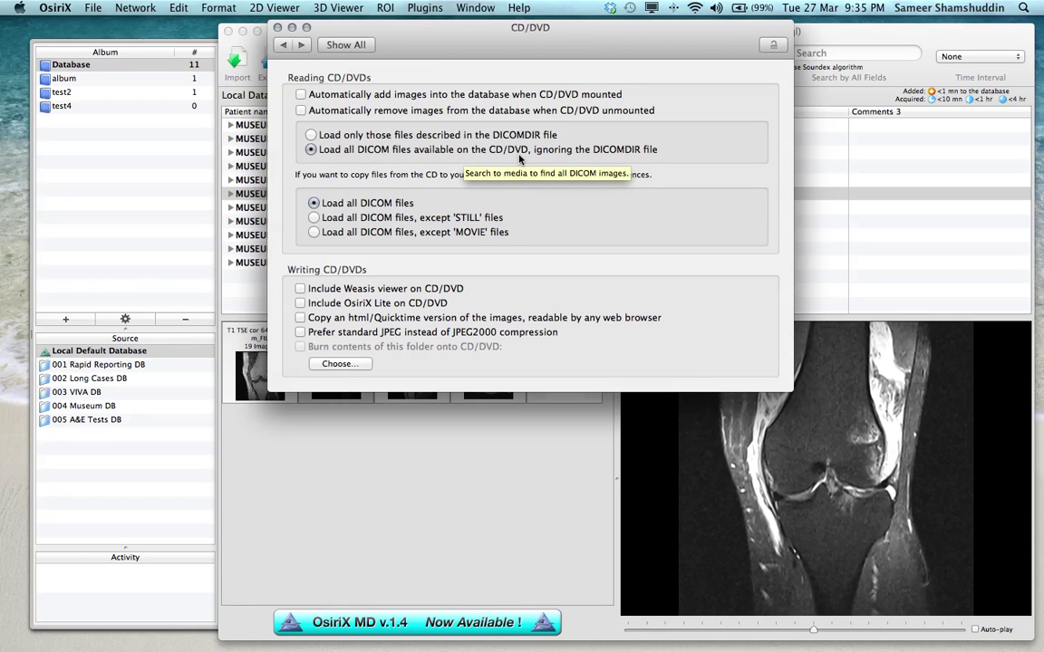
{"action": "left_click", "coordinate": [328, 152]}
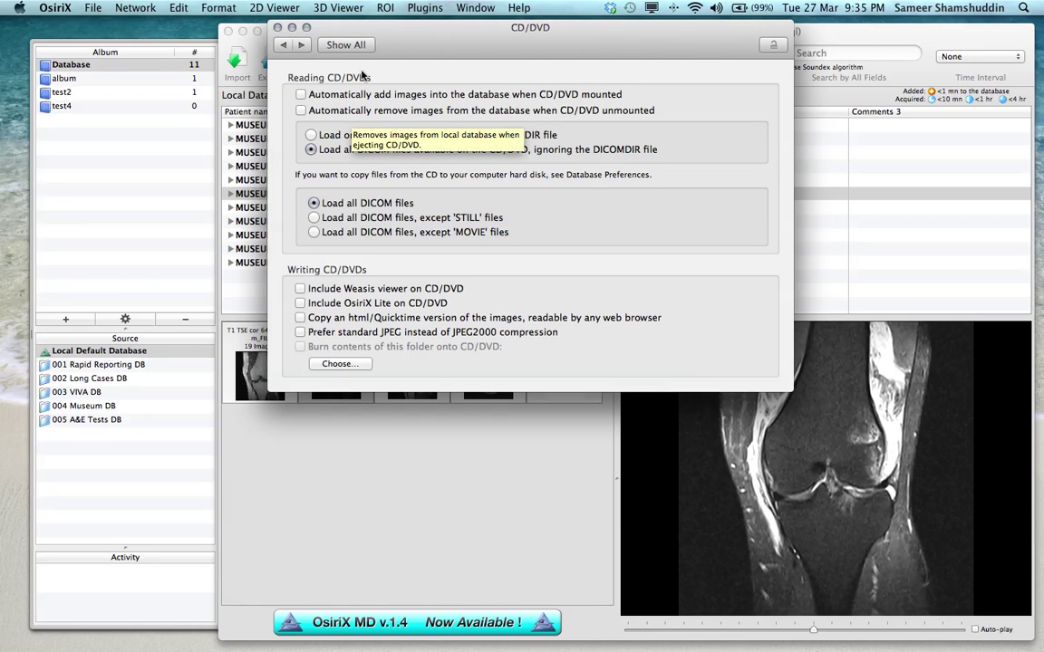
{"action": "left_click", "coordinate": [354, 50]}
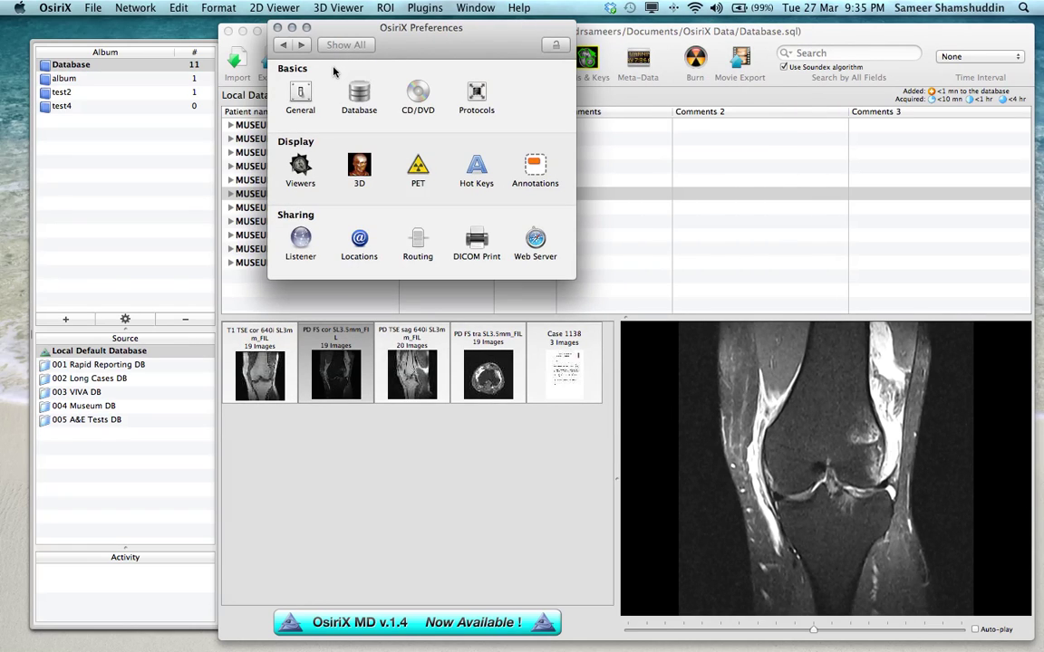
Close the OsiriX Preferences window with its red close button.
{"action": "left_click", "coordinate": [278, 28]}
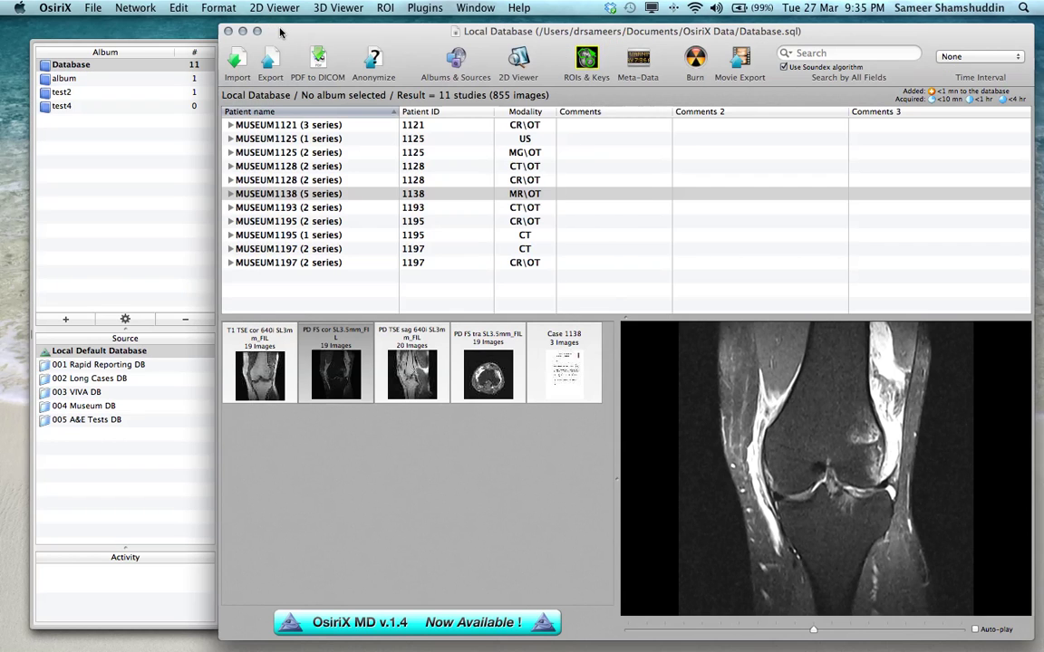